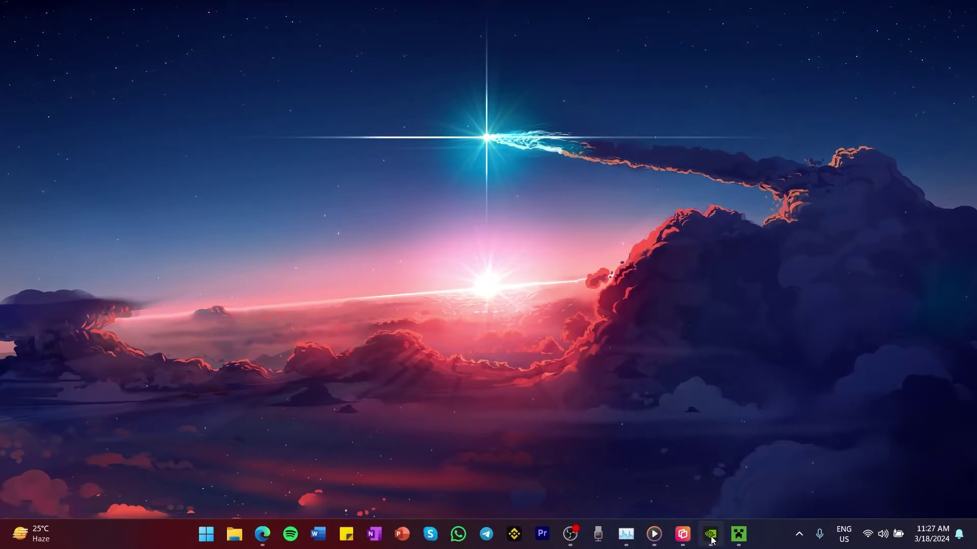
Check the available driver update in GeForce Experience, then open the Minecraft: Java Version game page.
click(711, 535)
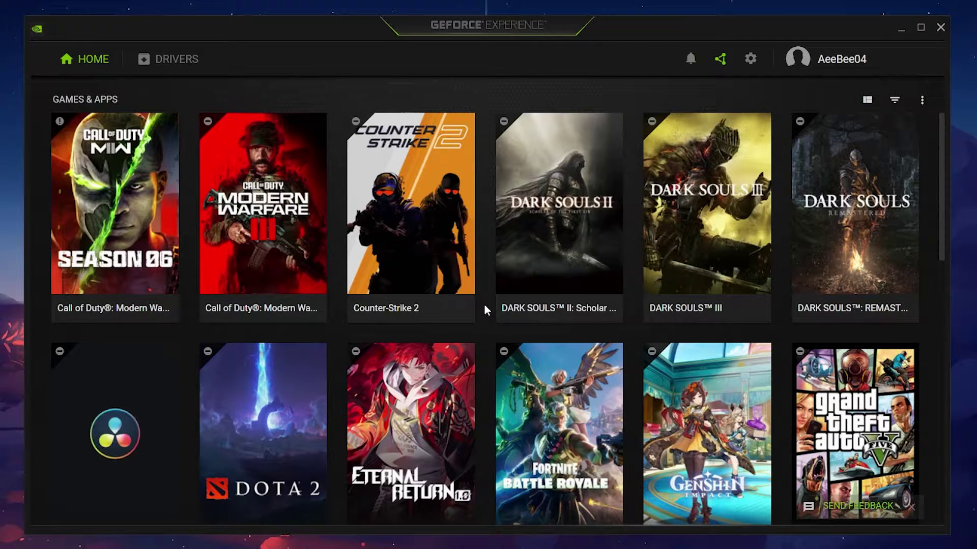
click(164, 69)
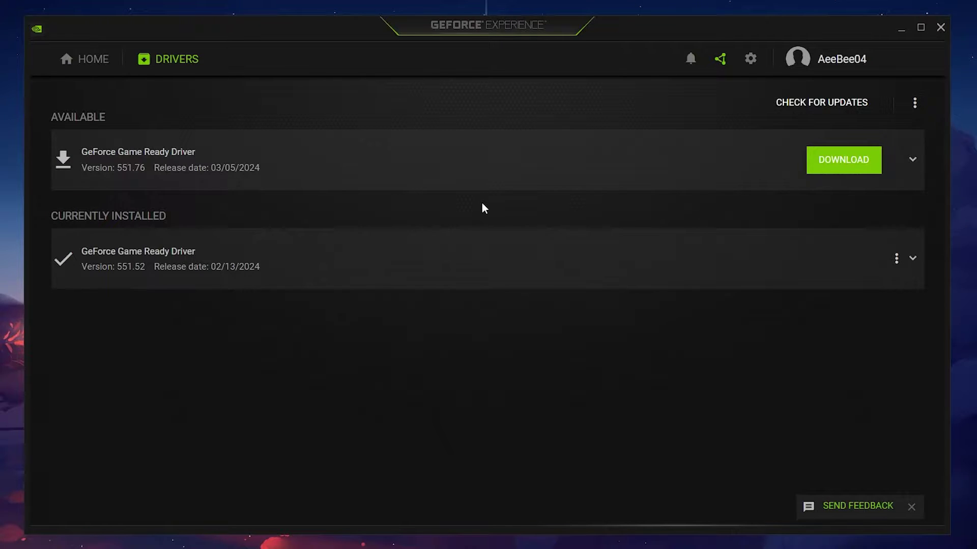
click(91, 61)
scroll(477, 325, down, 5)
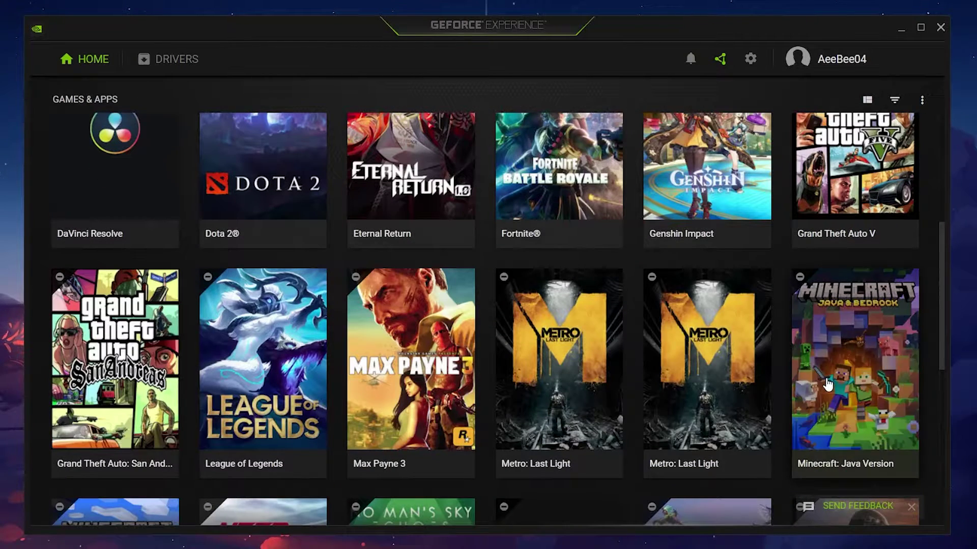
click(826, 379)
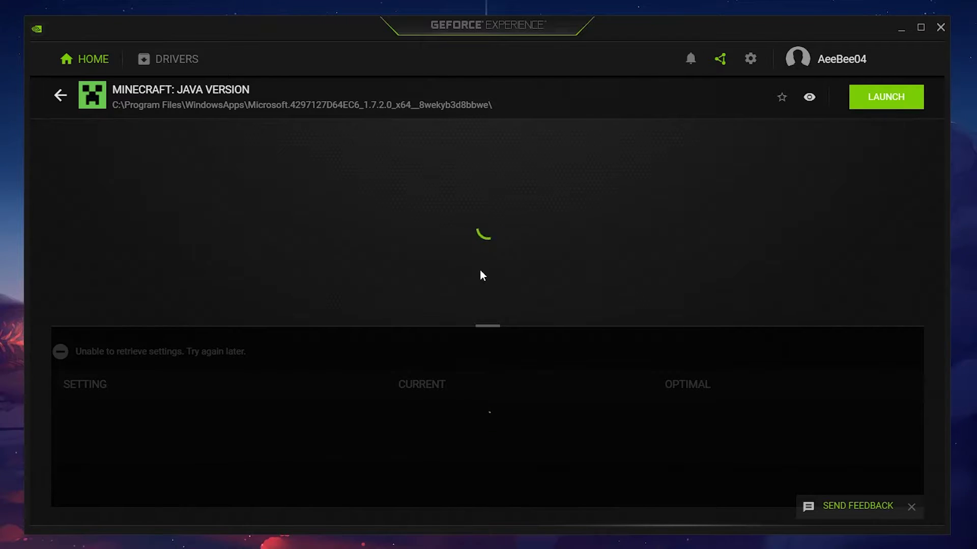
Search 'updates' to bring up Windows Update, which reports the PC is up to date.
key(super)
text(updates)
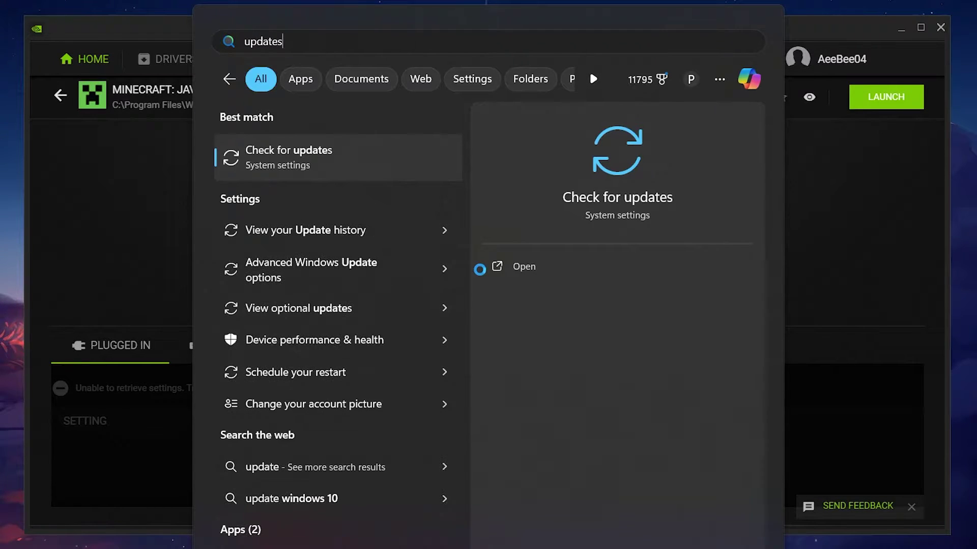
key(Return)
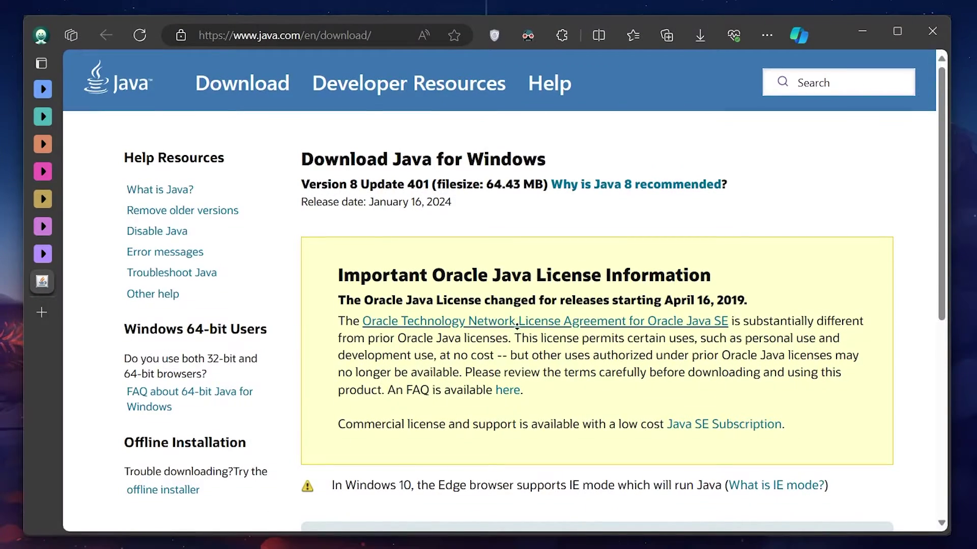
Scroll java.com's Download Java for Windows page down to the Download Java button.
scroll(508, 326, down, 2)
scroll(510, 339, down, 5)
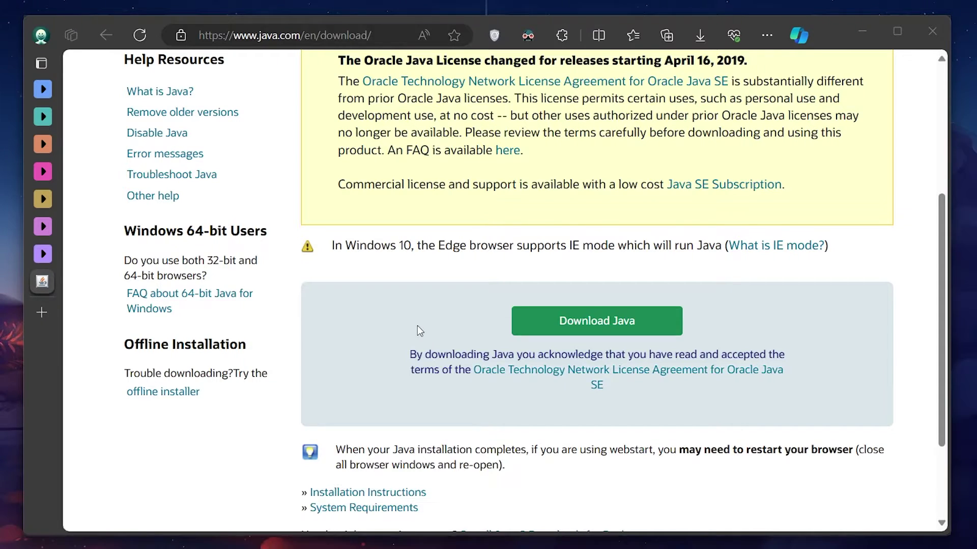
Launch Task Manager via search and end the Minecraft Launcher and Discord tasks.
key(super)
text(task manager)
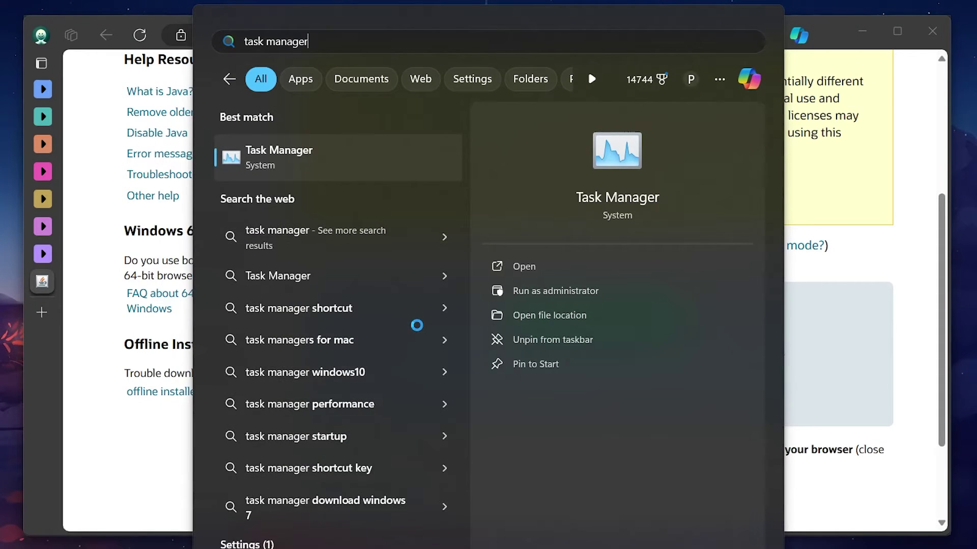
key(Return)
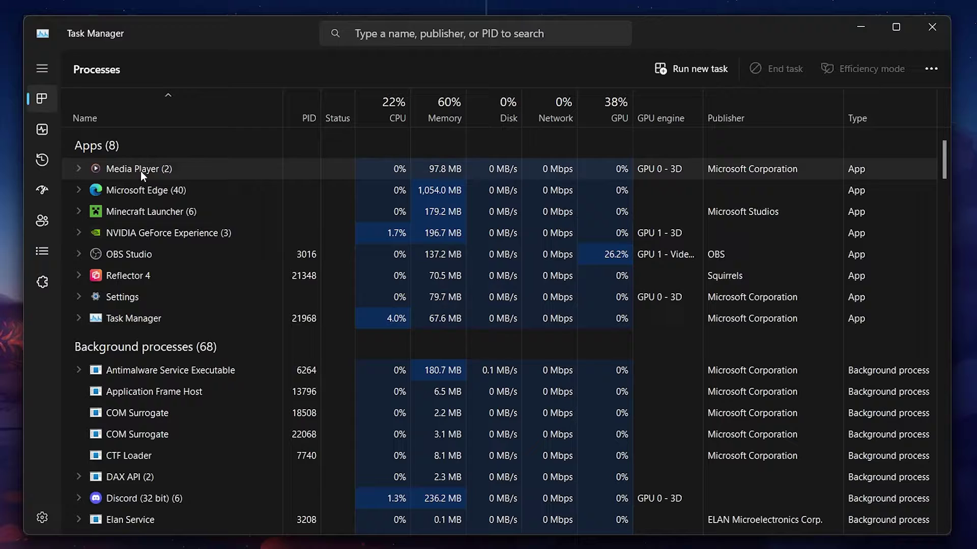
right_click(136, 211)
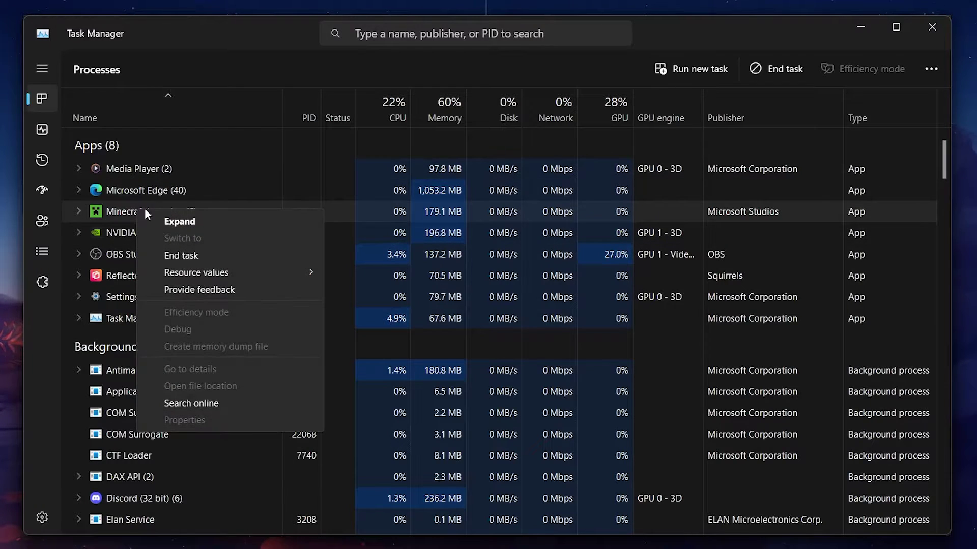
click(191, 255)
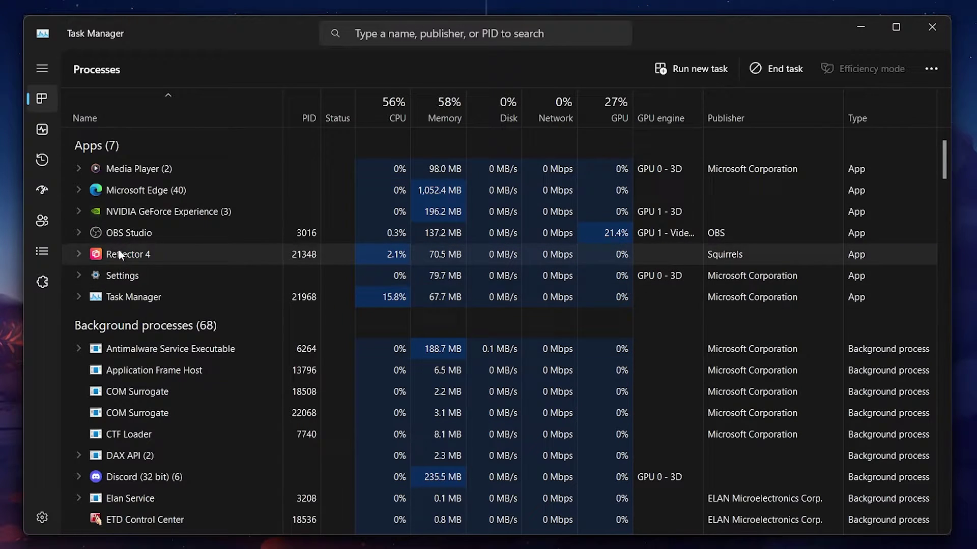
right_click(134, 475)
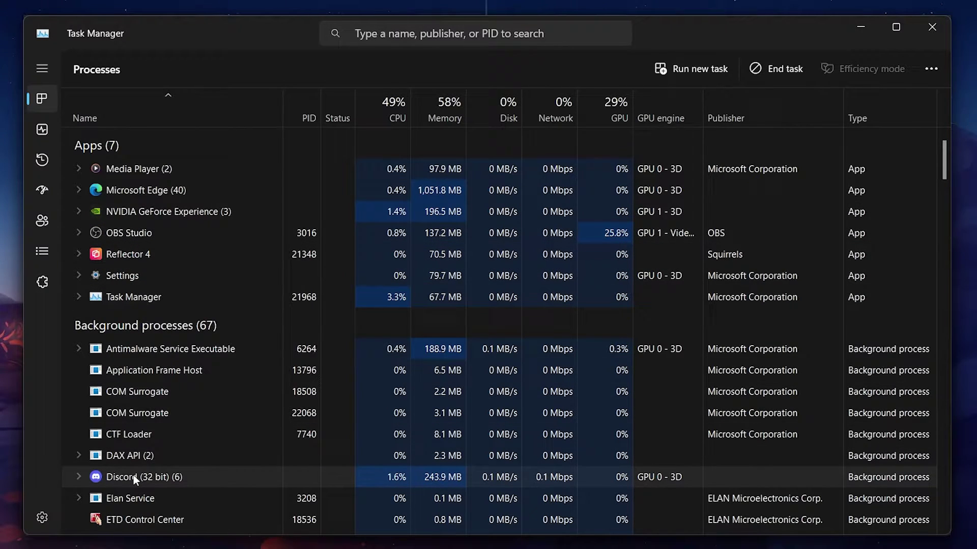
click(171, 300)
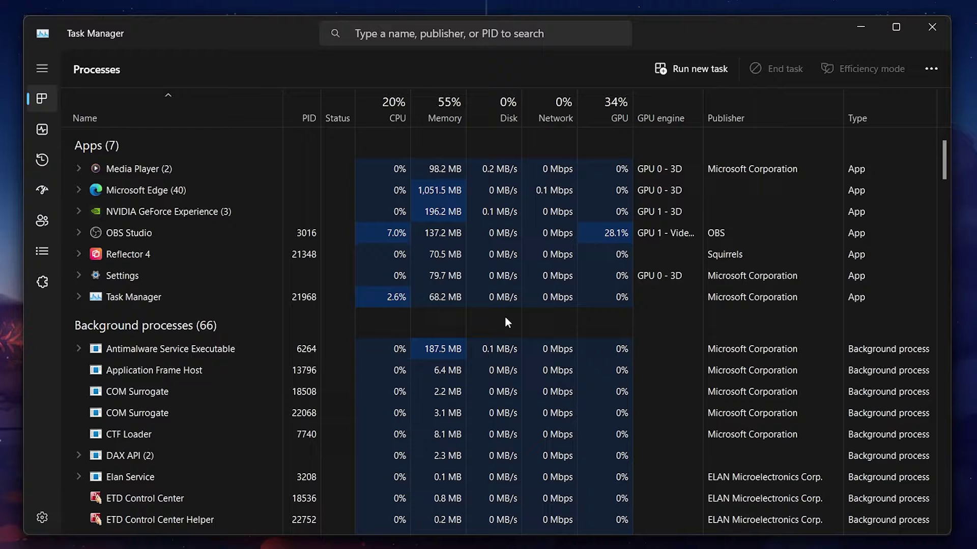
Open Windows Security's Firewall & network protection list of apps allowed through the firewall.
key(super)
text(windows)
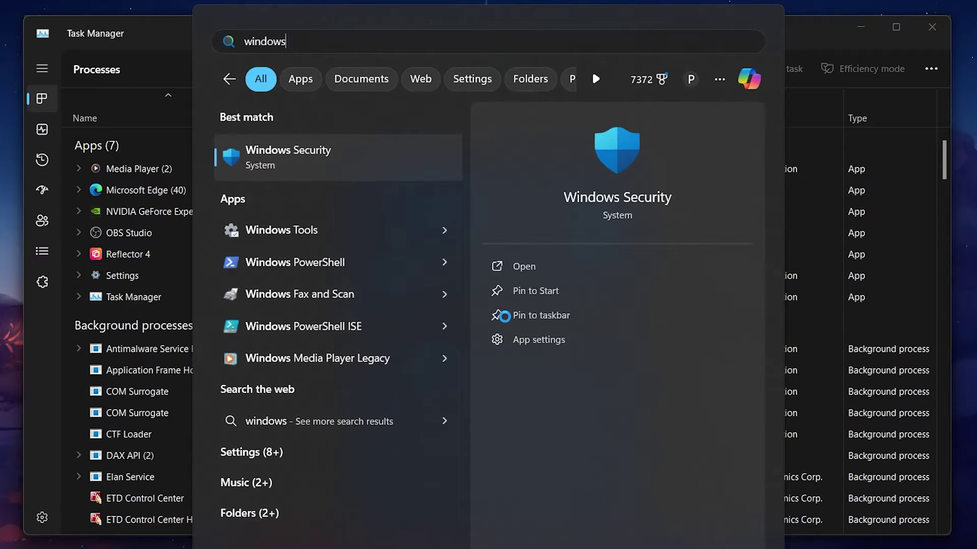
key(Return)
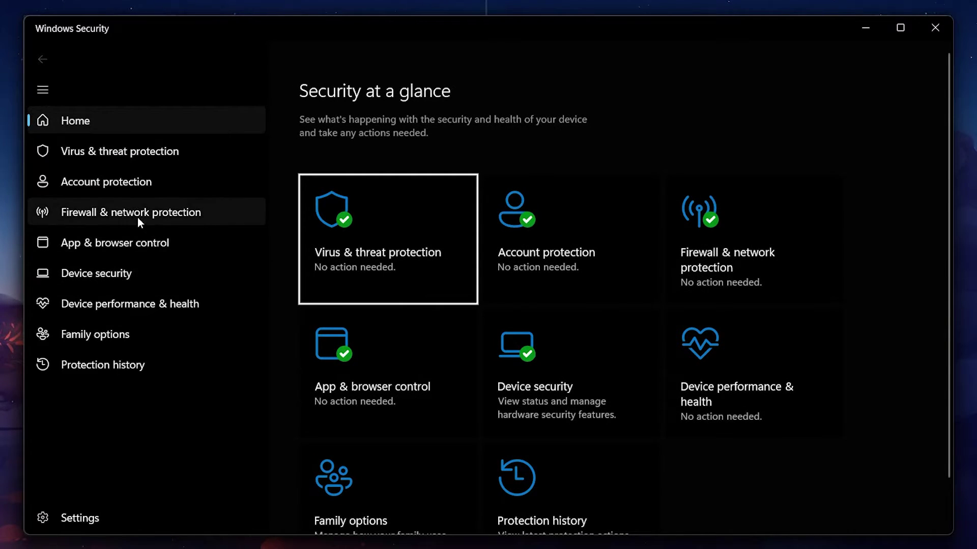
click(137, 217)
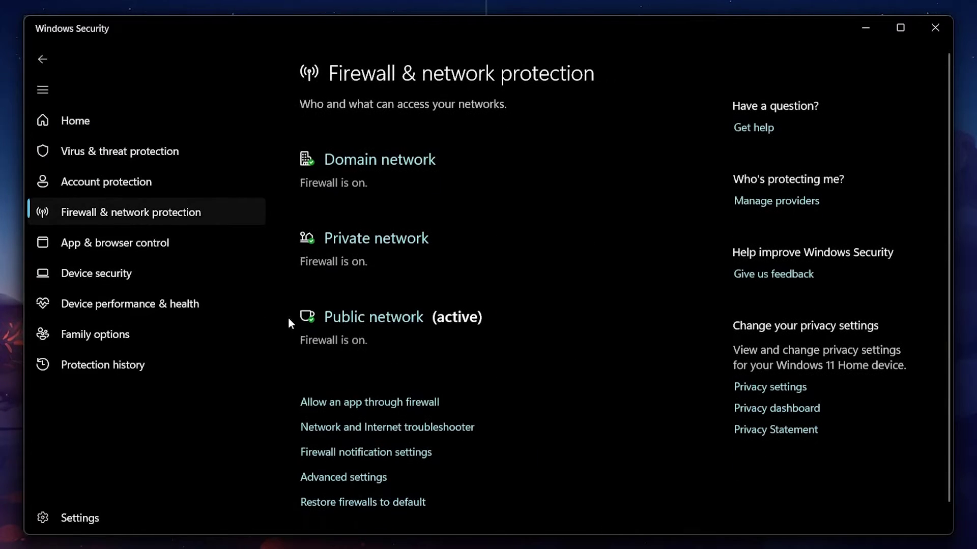
click(356, 402)
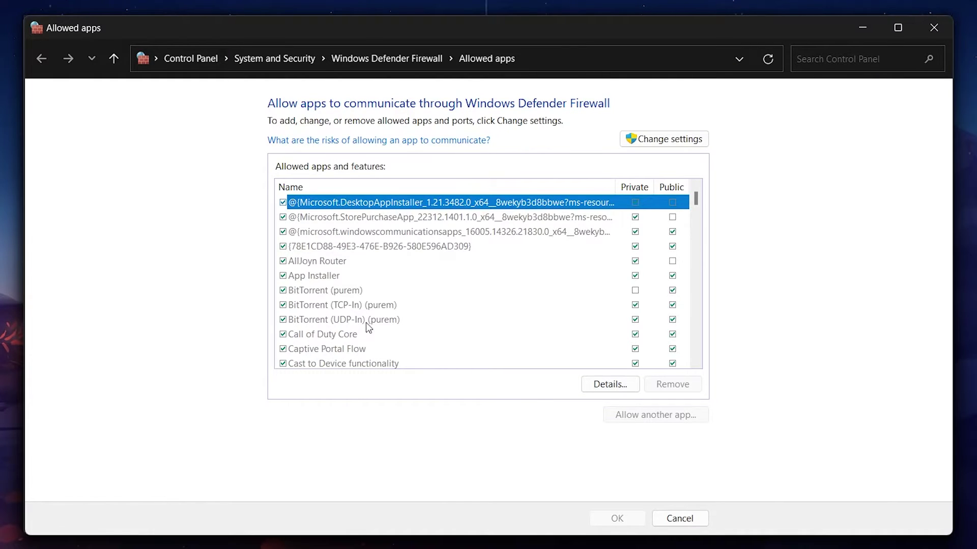
Scroll the allowed-apps list and select the Minecraft for Windows entry.
scroll(365, 323, down, 15)
scroll(338, 269, up, 2)
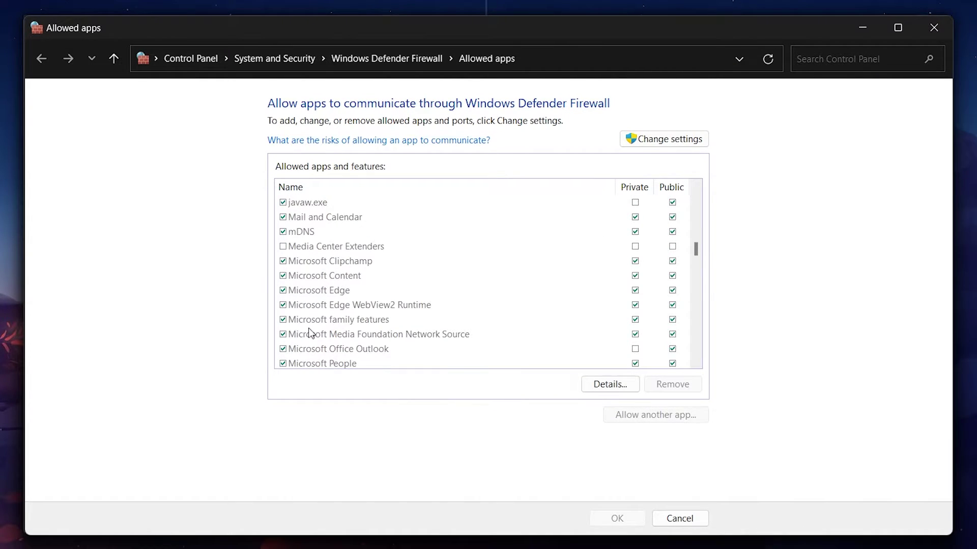
scroll(311, 334, down, 2)
click(311, 349)
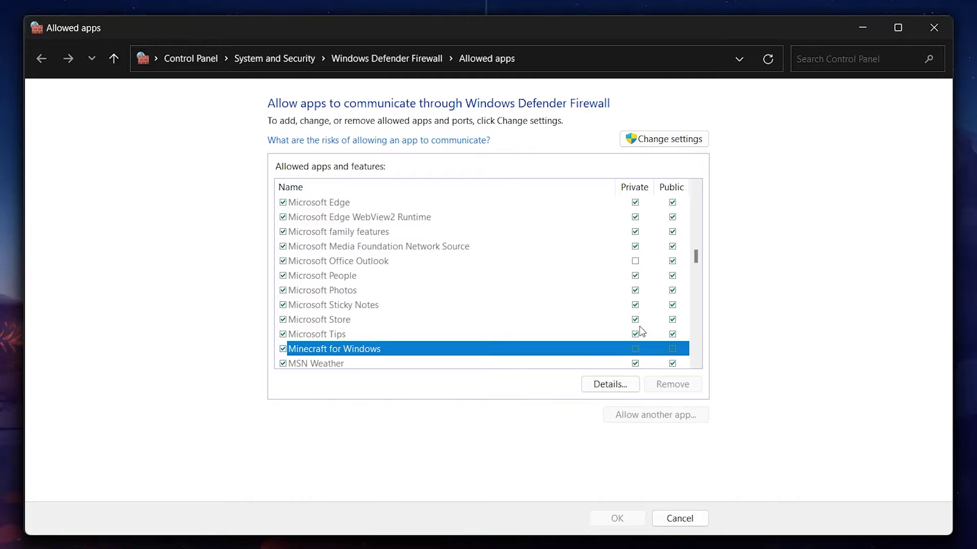
scroll(637, 328, down, 2)
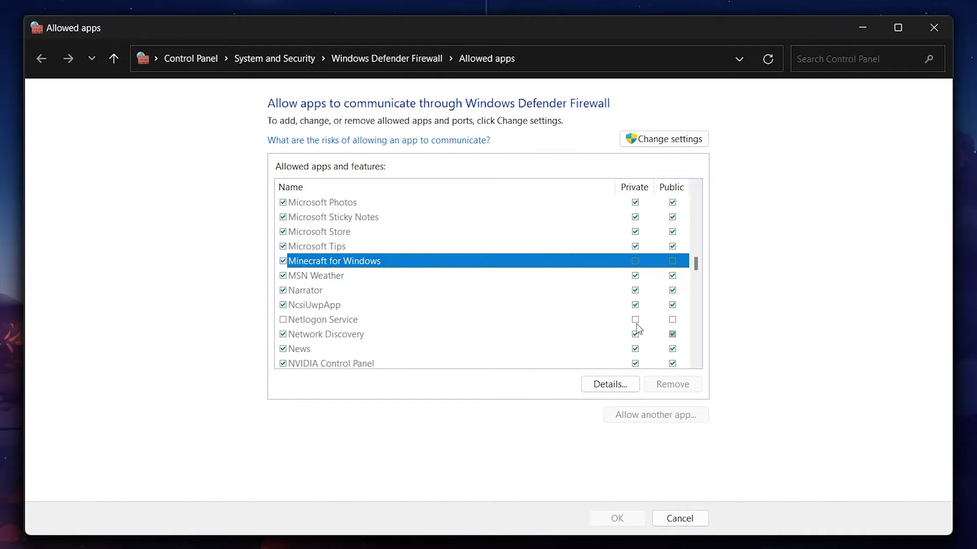
click(351, 251)
click(320, 261)
Search for Minecraft Launcher, then switch to the Content folder window.
key(super)
text(min)
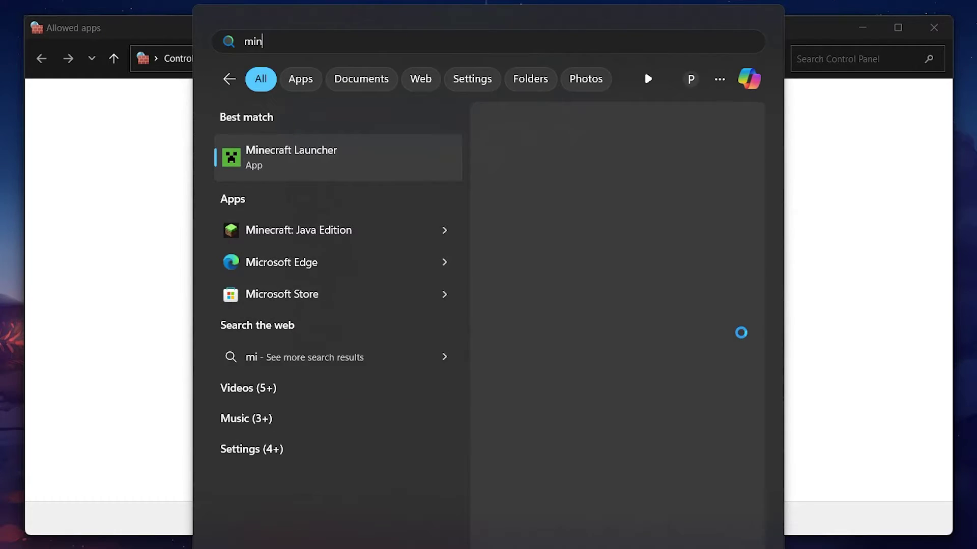
text(ecraft Launcher)
click(350, 262)
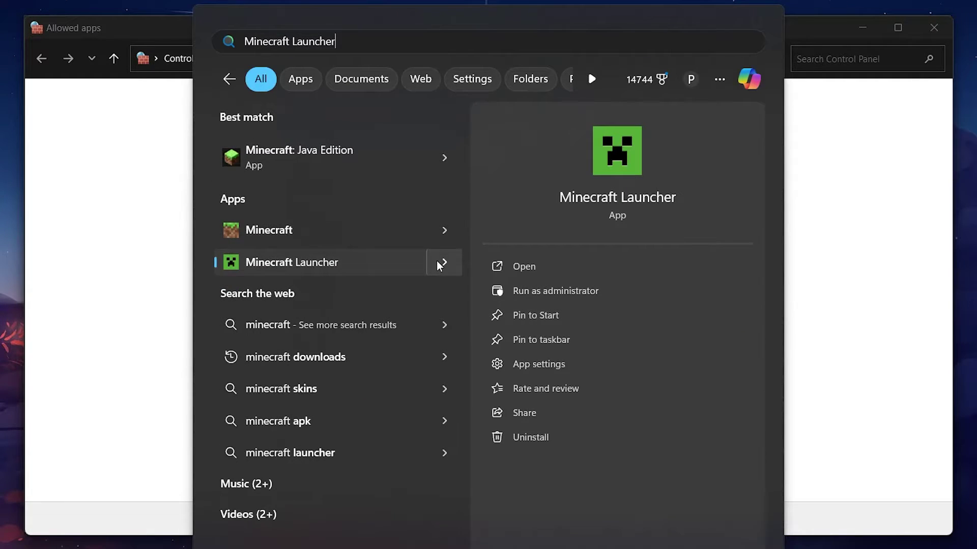
right_click(352, 264)
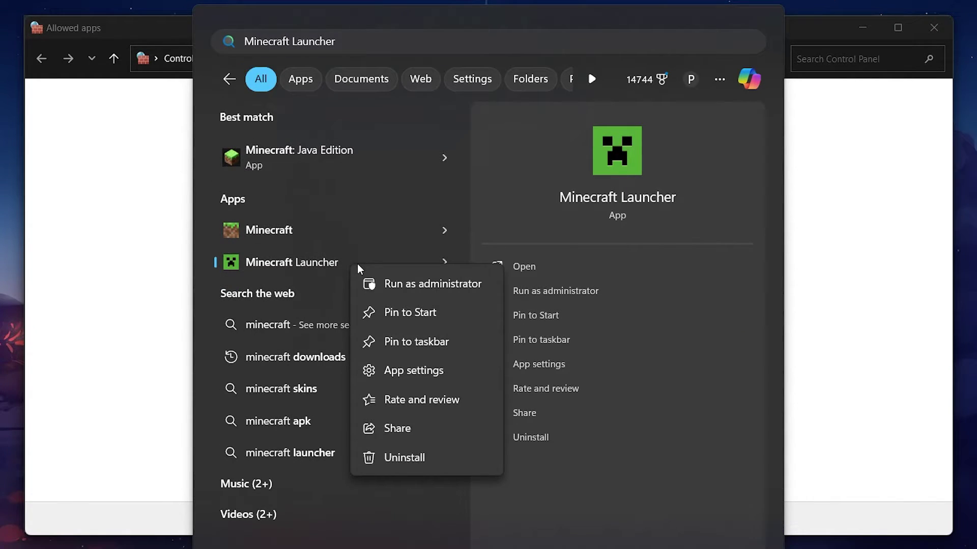
key(alt+Tab)
key(alt+Tab)
key(alt+Tab)
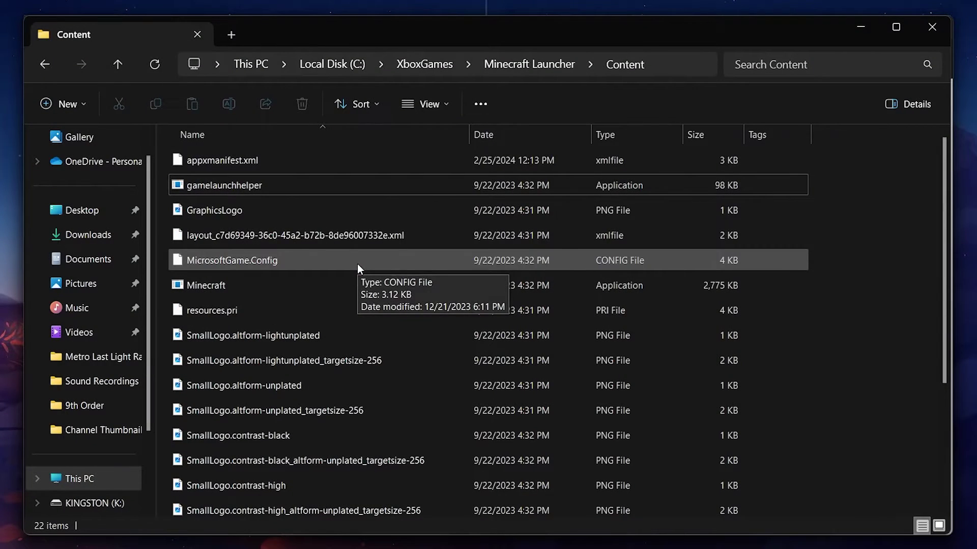
Give gamelaunchhelper disabled fullscreen optimizations and an Application high DPI scaling override, and apply.
right_click(258, 185)
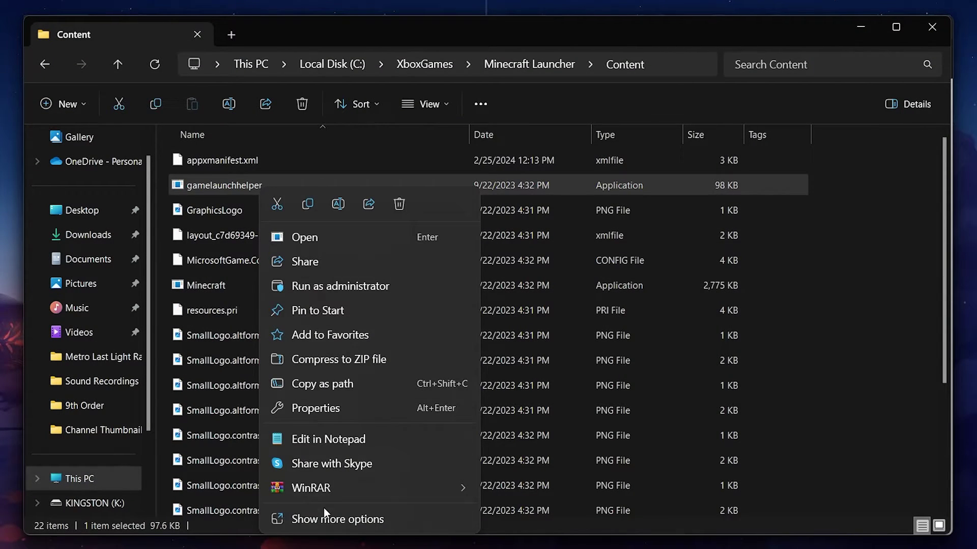
click(323, 512)
click(324, 543)
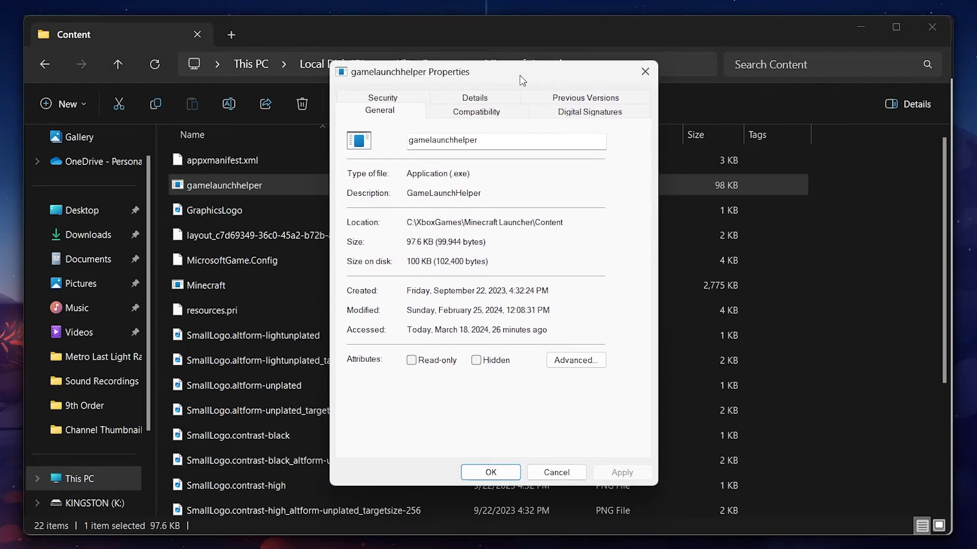
click(485, 108)
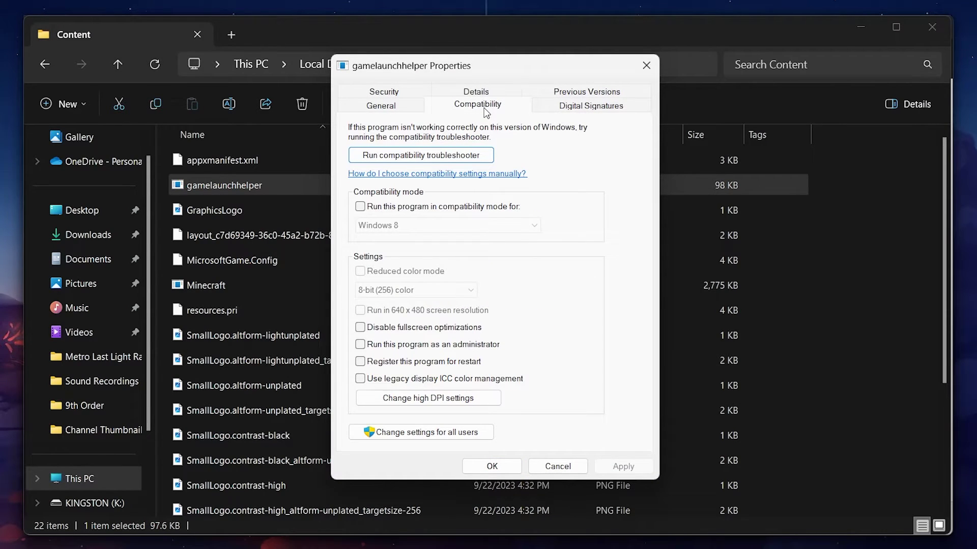
click(361, 328)
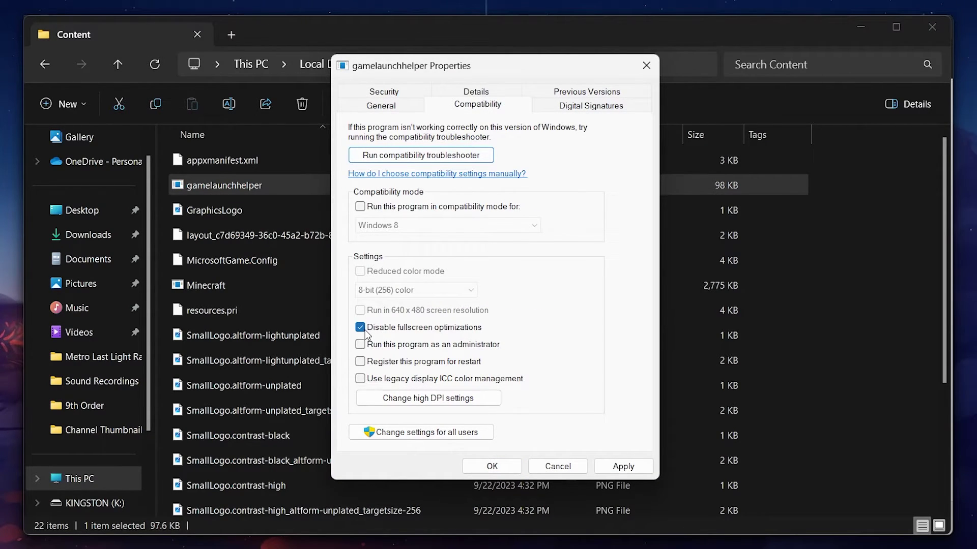
click(425, 398)
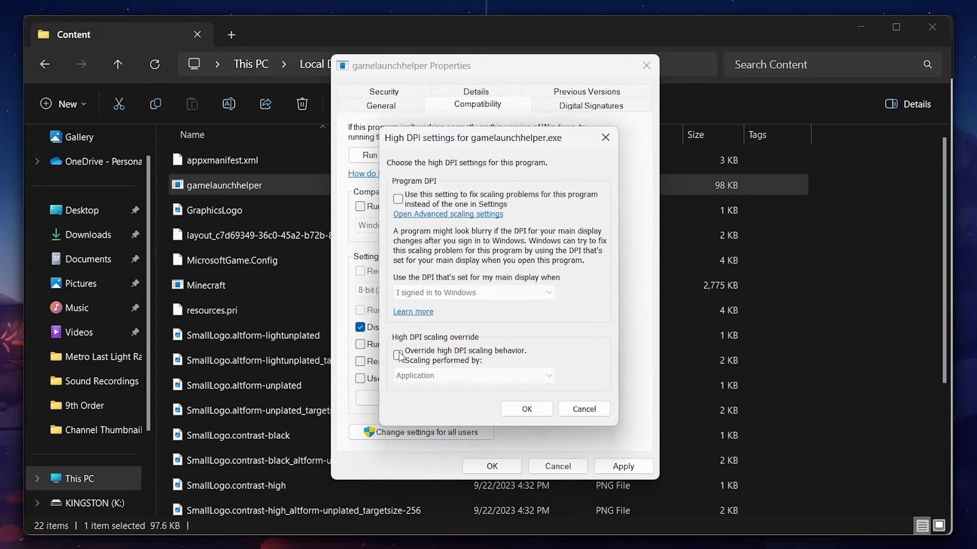
click(527, 411)
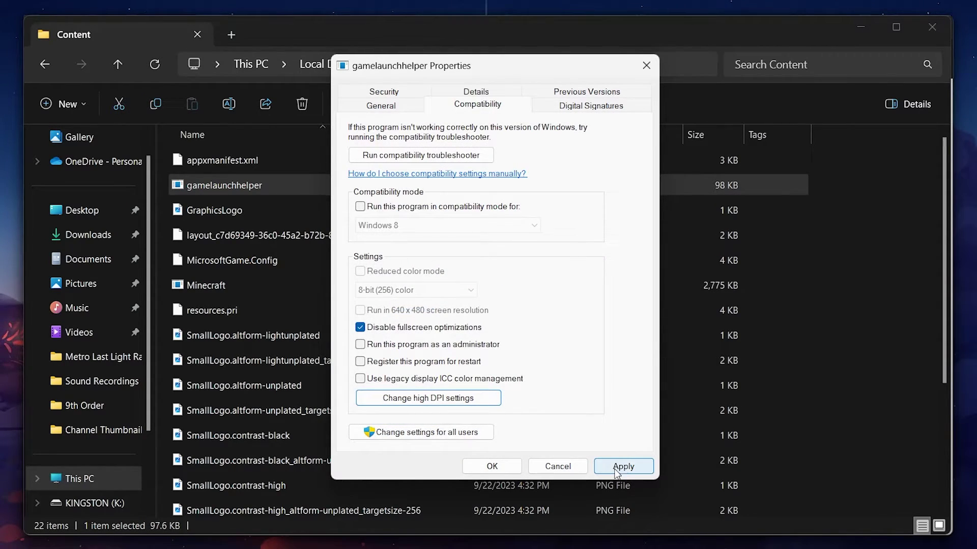
click(646, 65)
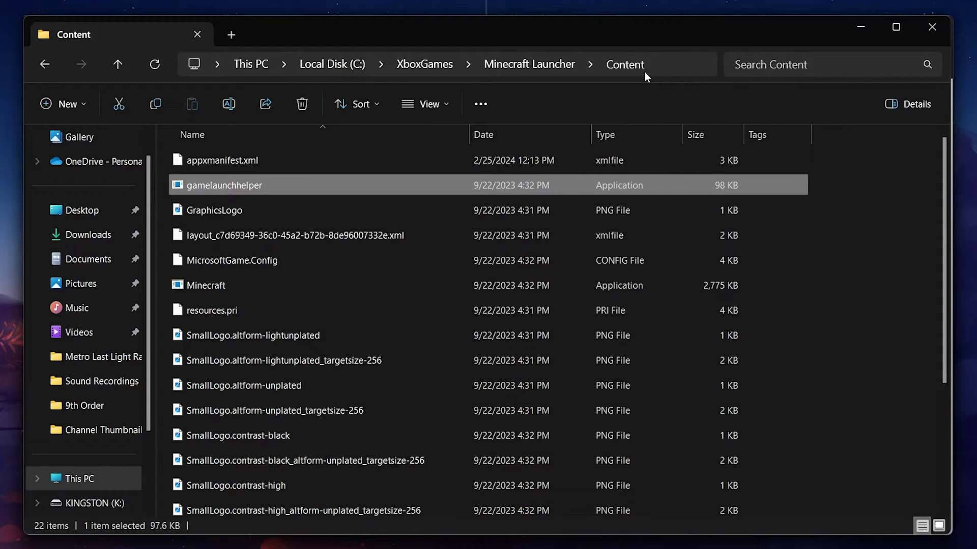
Close the Content folder, open %temp%, and select all 379 Temp items for deletion.
click(929, 30)
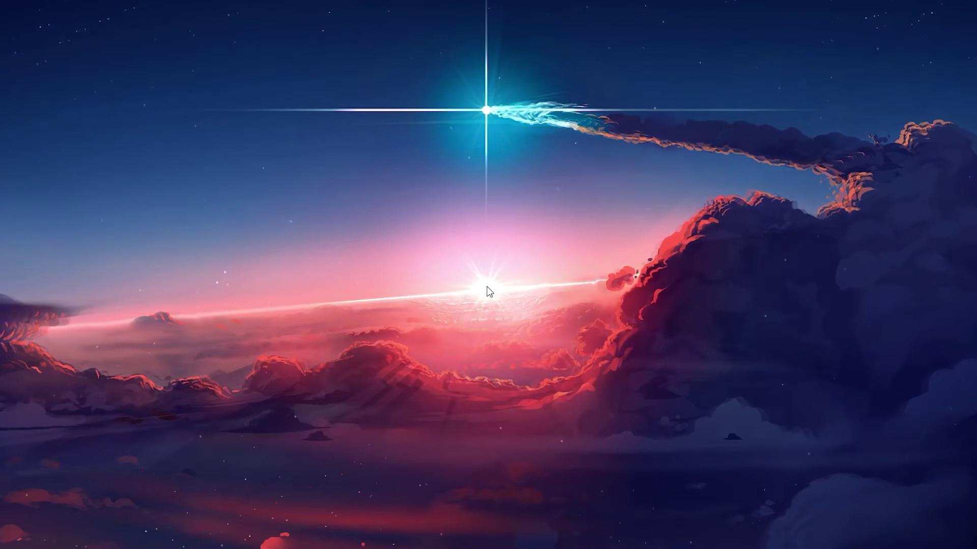
key(super)
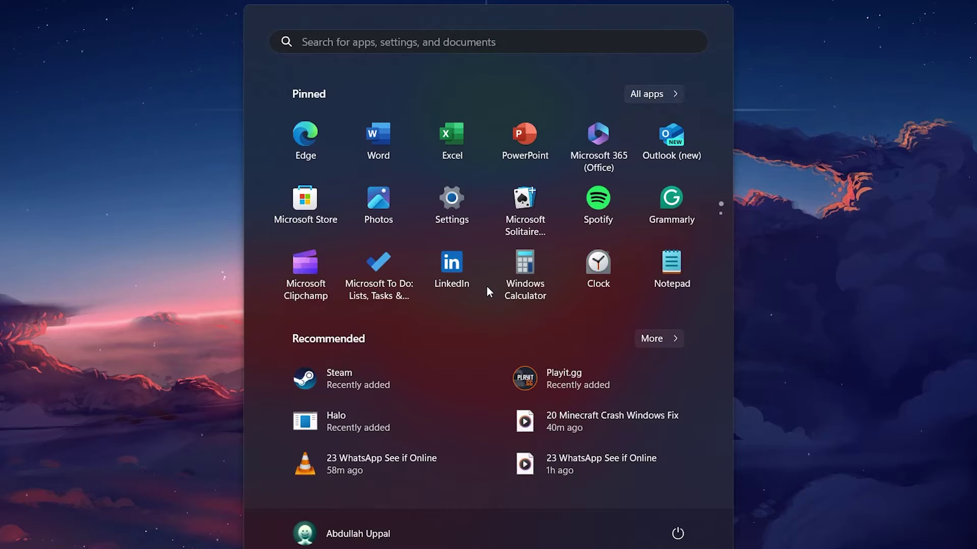
text(%temp%)
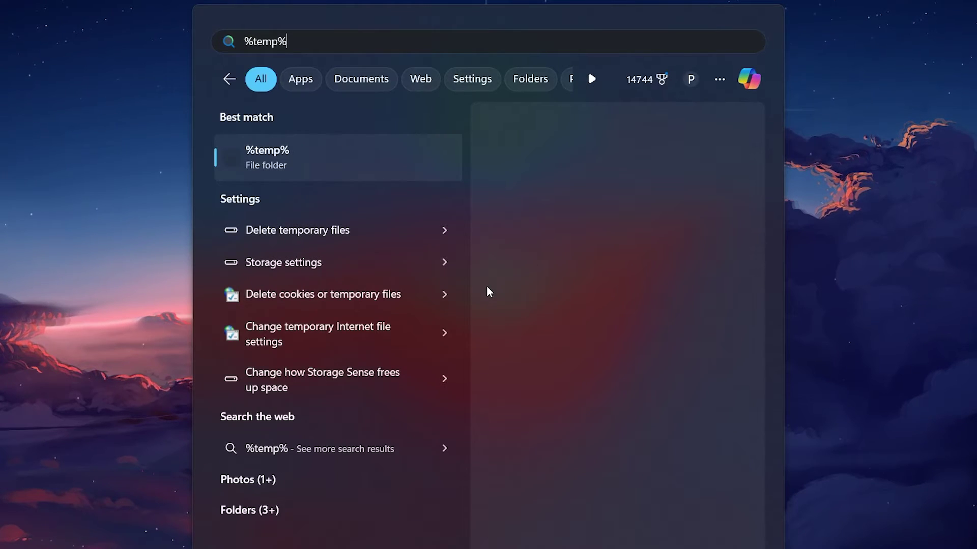
key(Return)
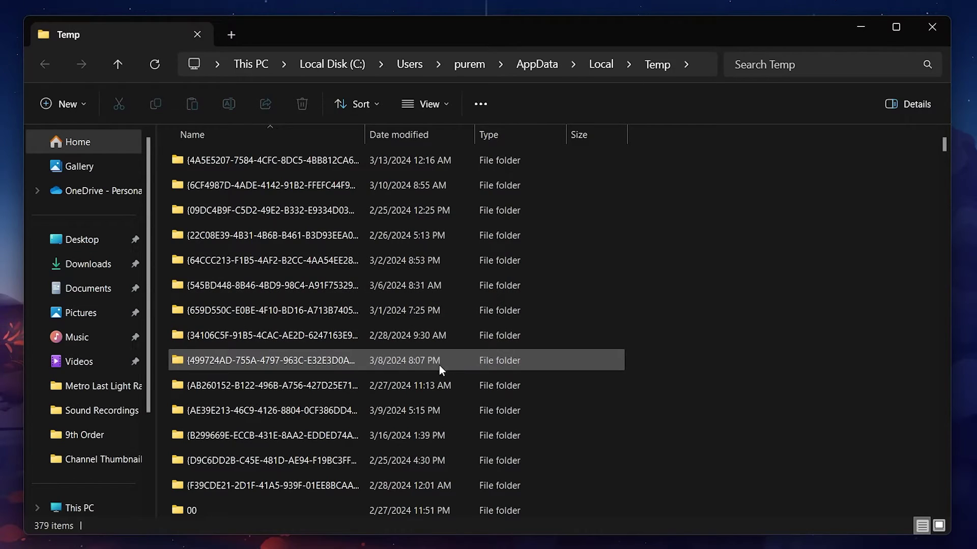
key(ctrl+a)
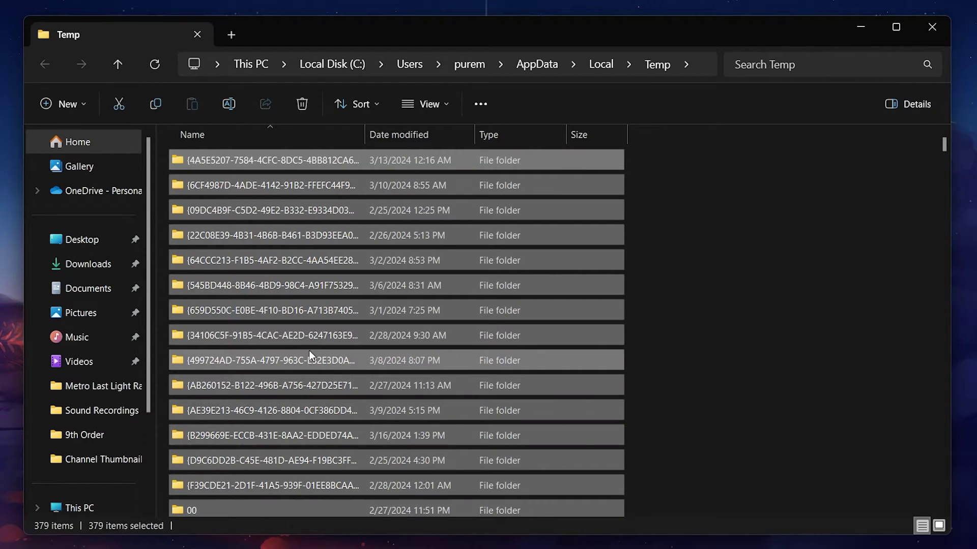
right_click(313, 319)
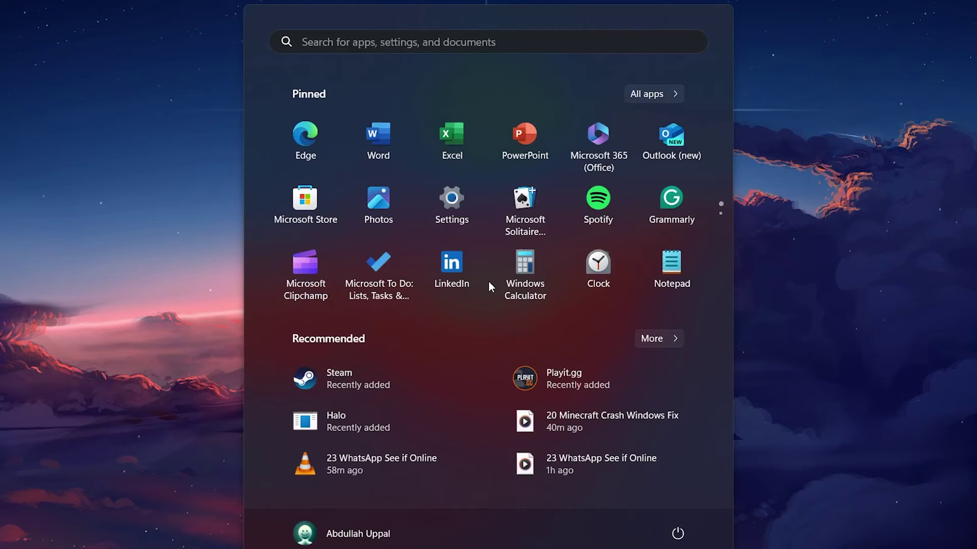
Open %appdata%, view the 37 items in .minecraft, and go back to the Roaming folder.
text(%appdata%)
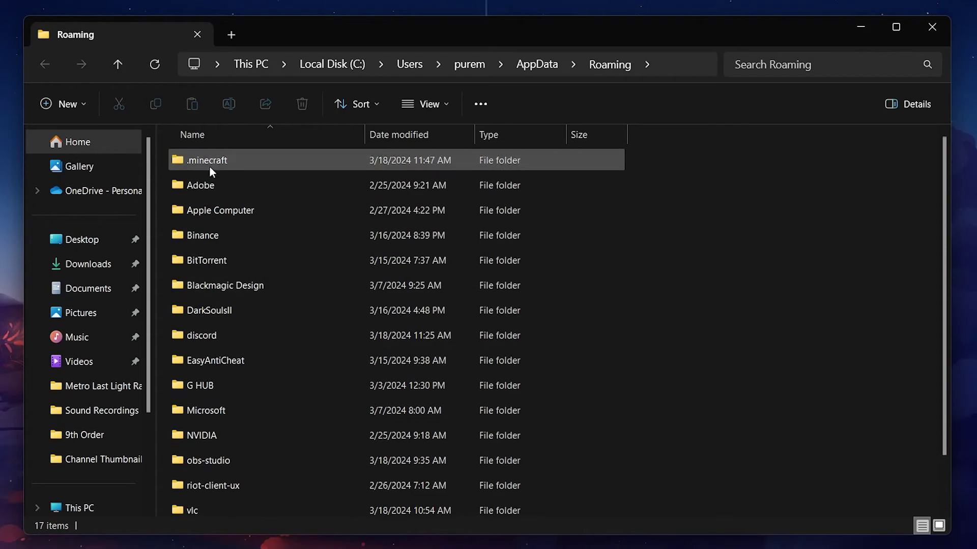
double_click(202, 166)
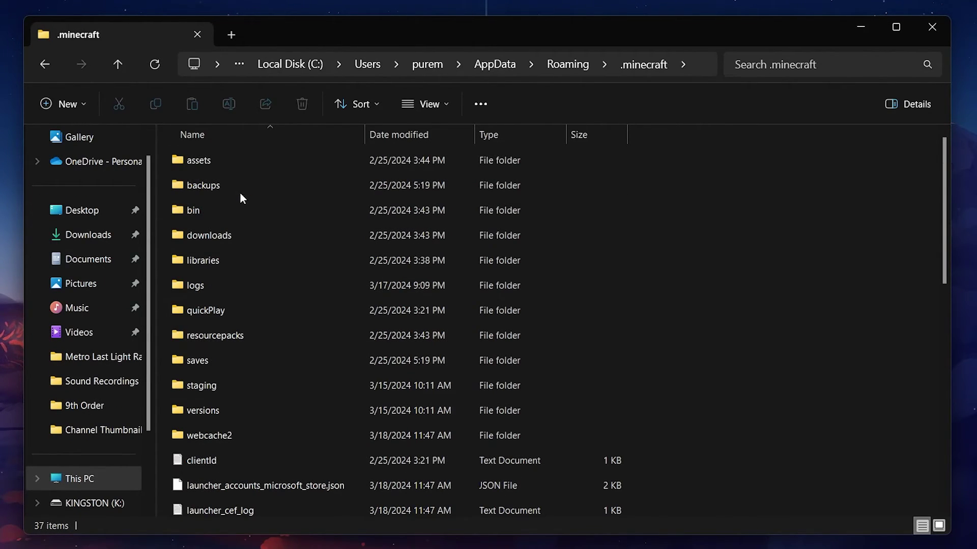
click(45, 65)
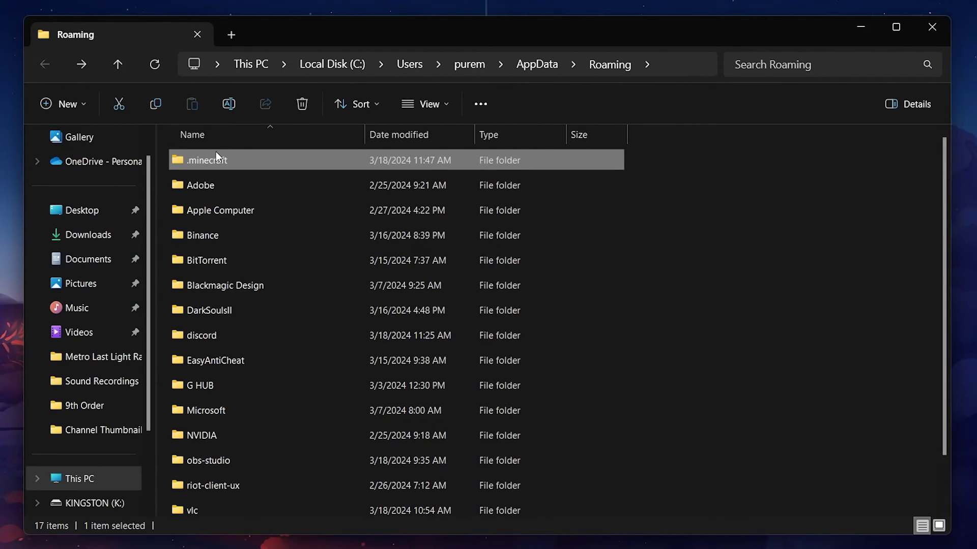
right_click(221, 158)
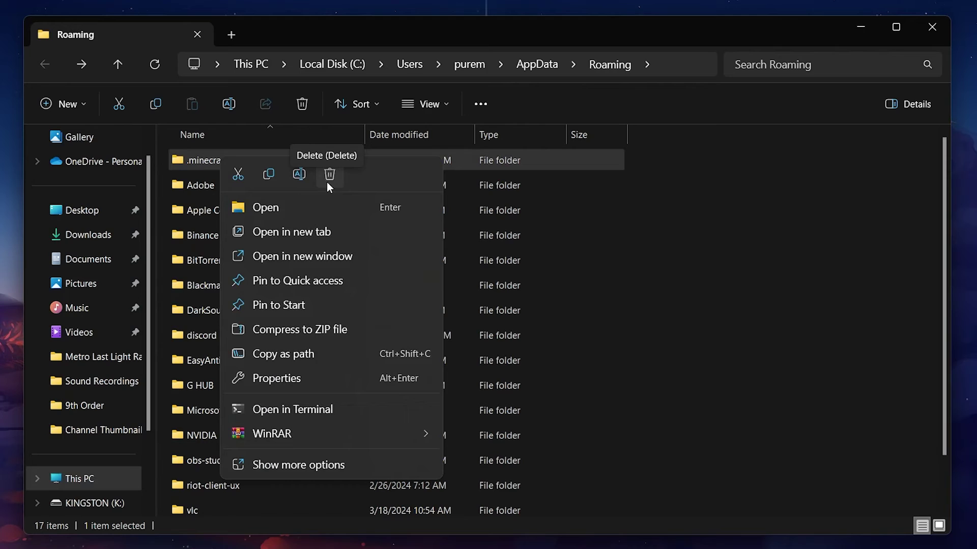
click(714, 284)
click(714, 284)
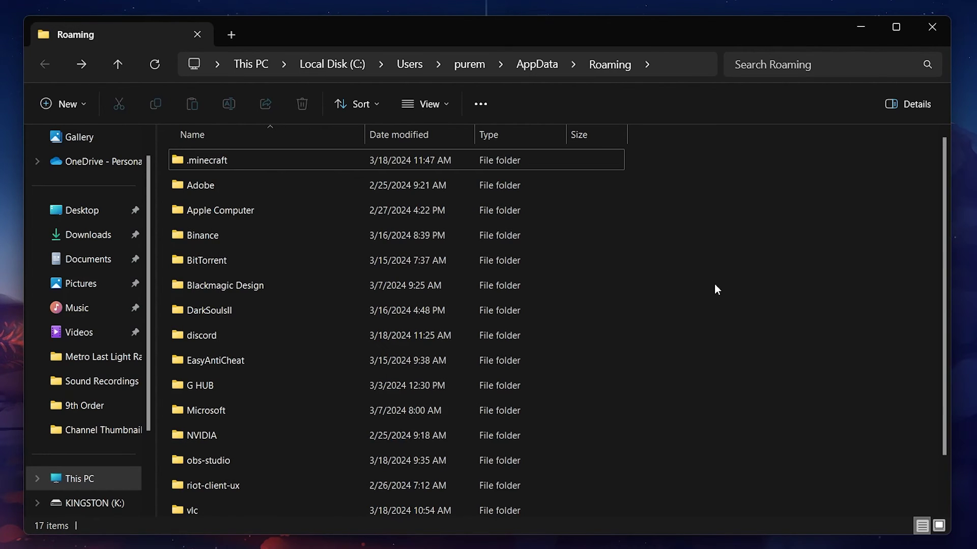